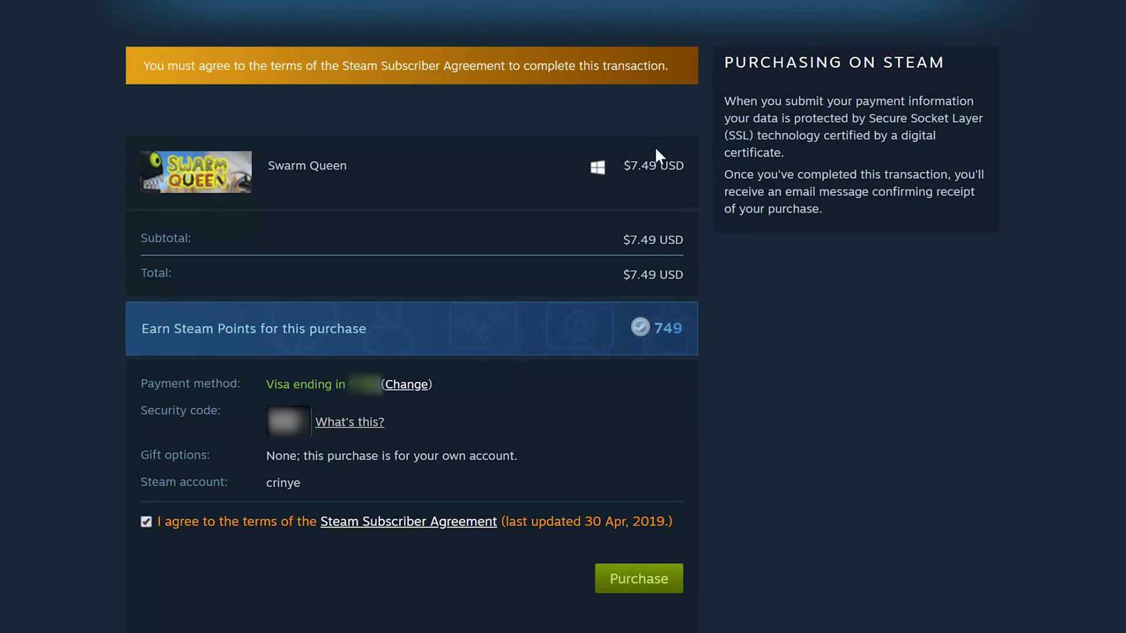
# Step: Accept the Subscriber Agreement and complete the $7.49 purchase of Swarm Queen
pyautogui.click(640, 585)
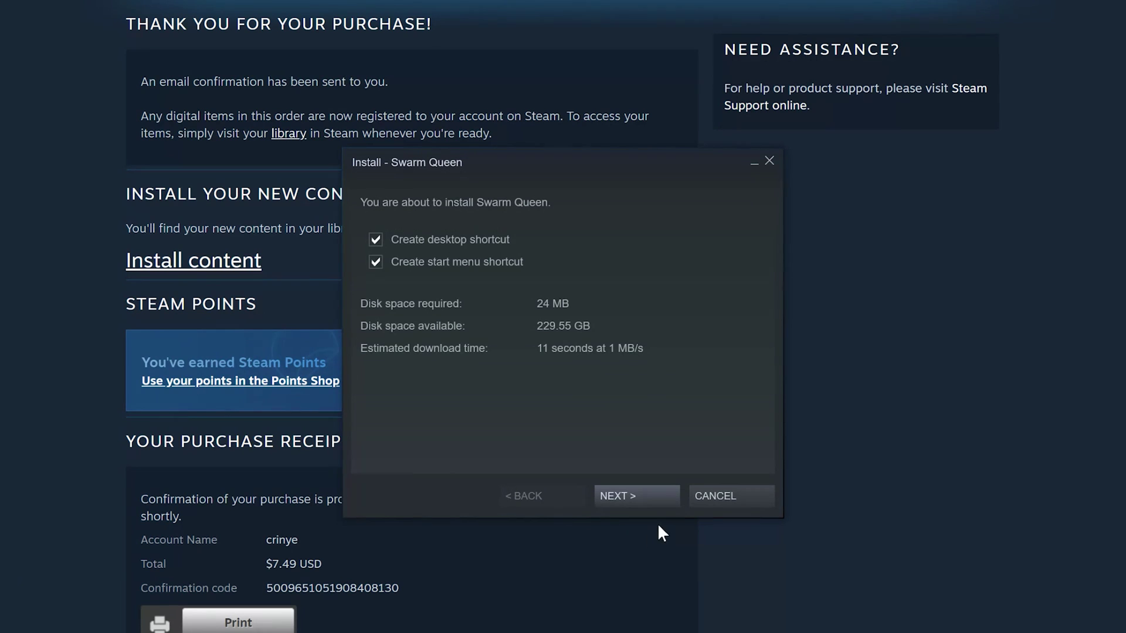
# Step: Run through the Swarm Queen installer, accepting its licence, then go to the Library
pyautogui.click(632, 499)
pyautogui.click(631, 497)
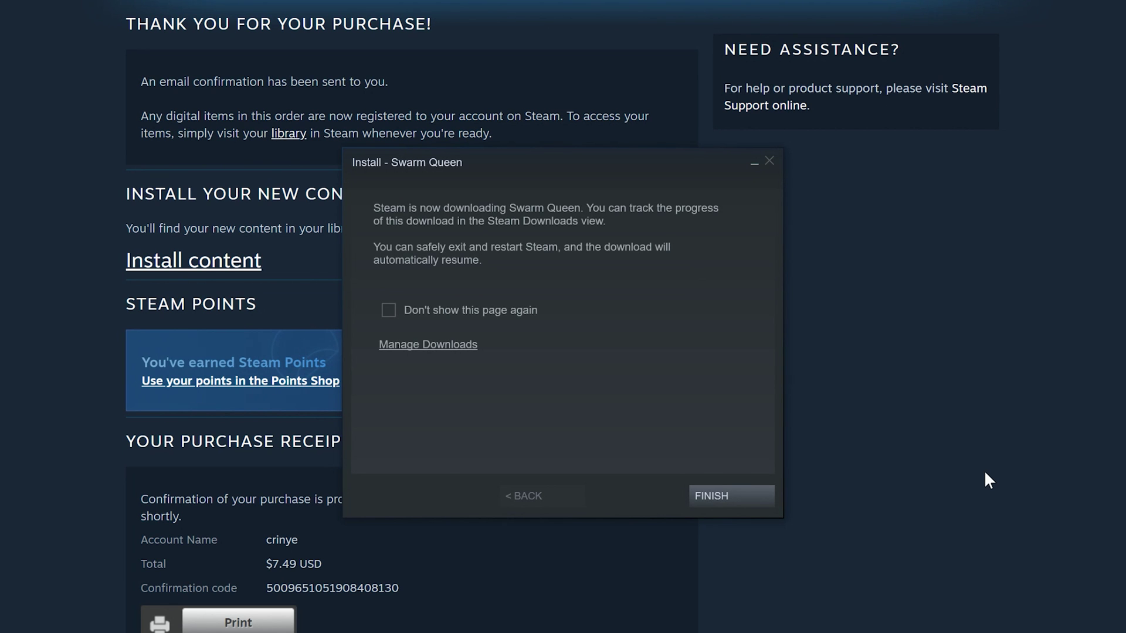
pyautogui.click(731, 496)
pyautogui.click(100, 28)
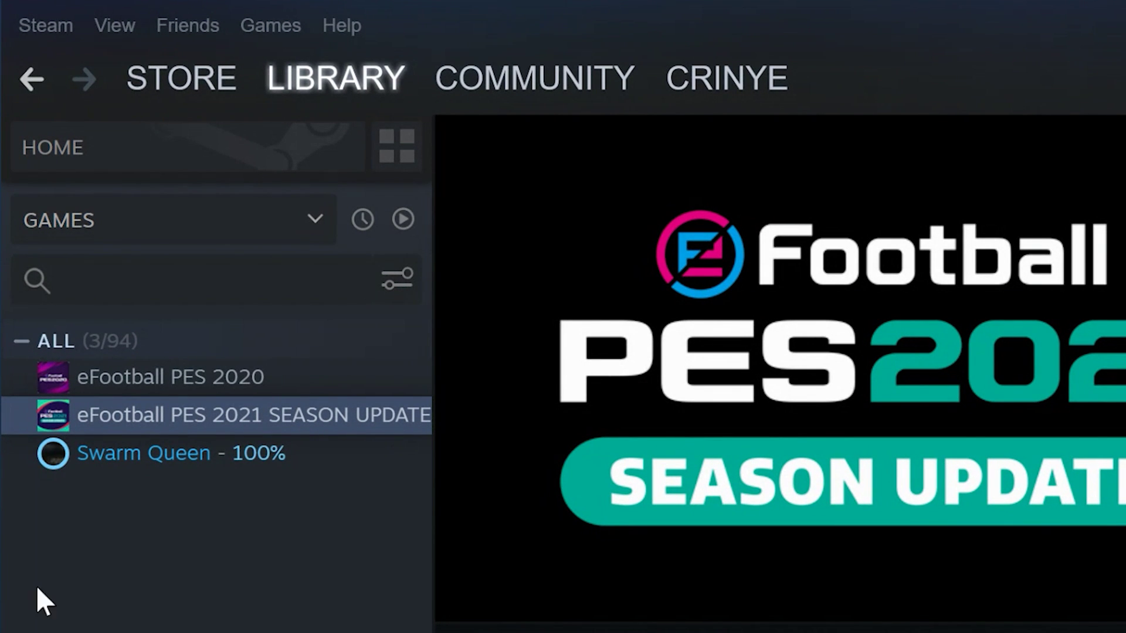
# Step: Select Swarm Queen in the library and open Help > Steam Support
pyautogui.click(136, 455)
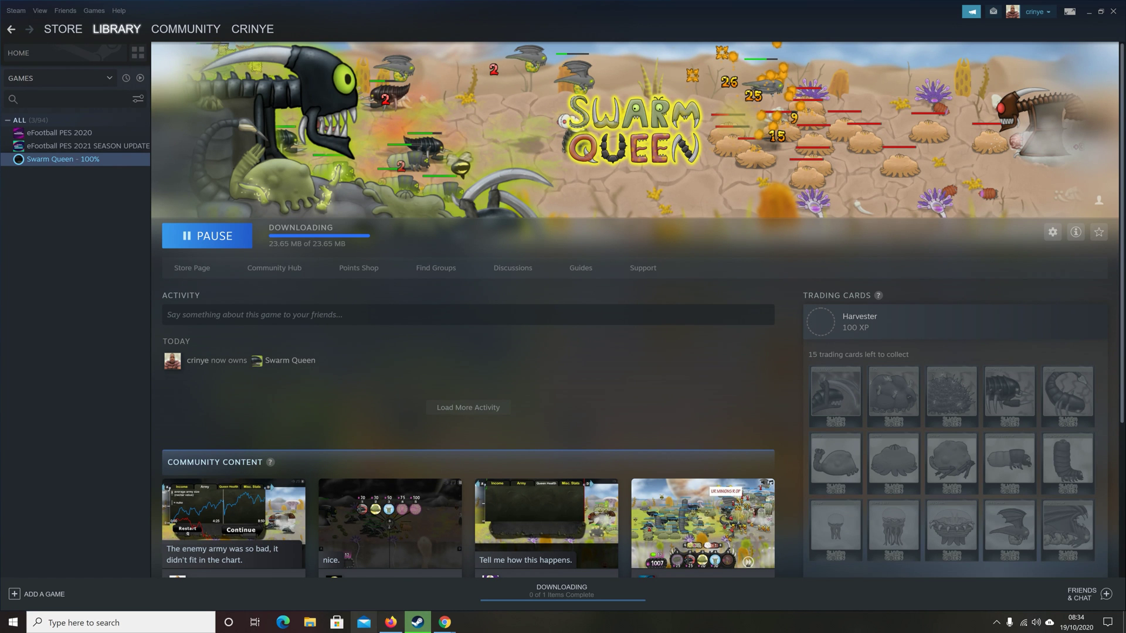
pyautogui.click(384, 627)
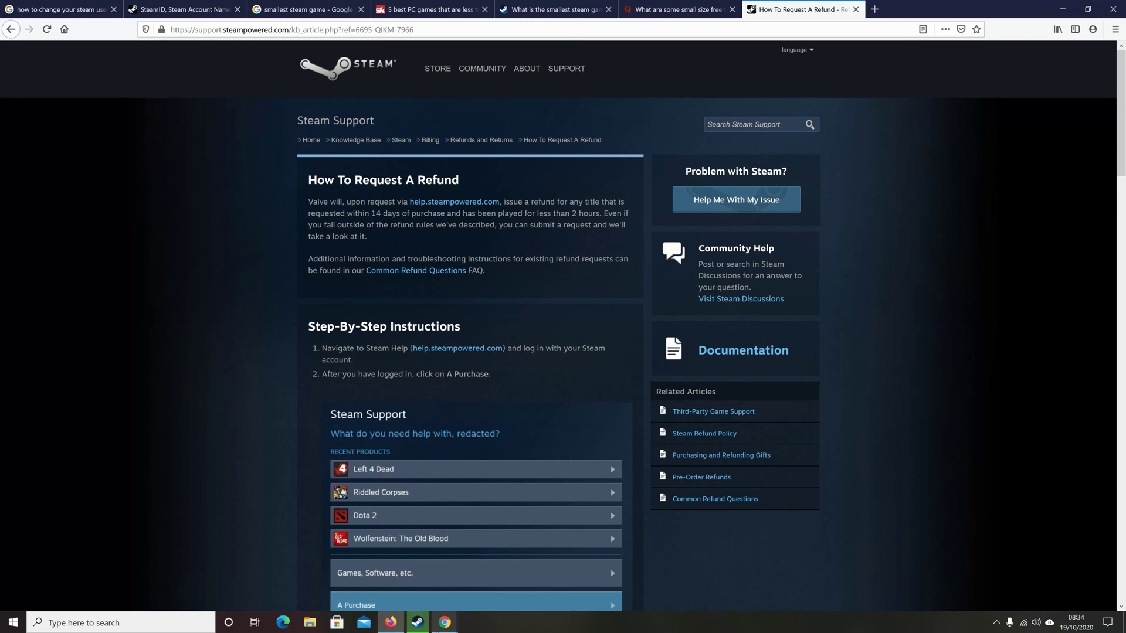
pyautogui.click(418, 622)
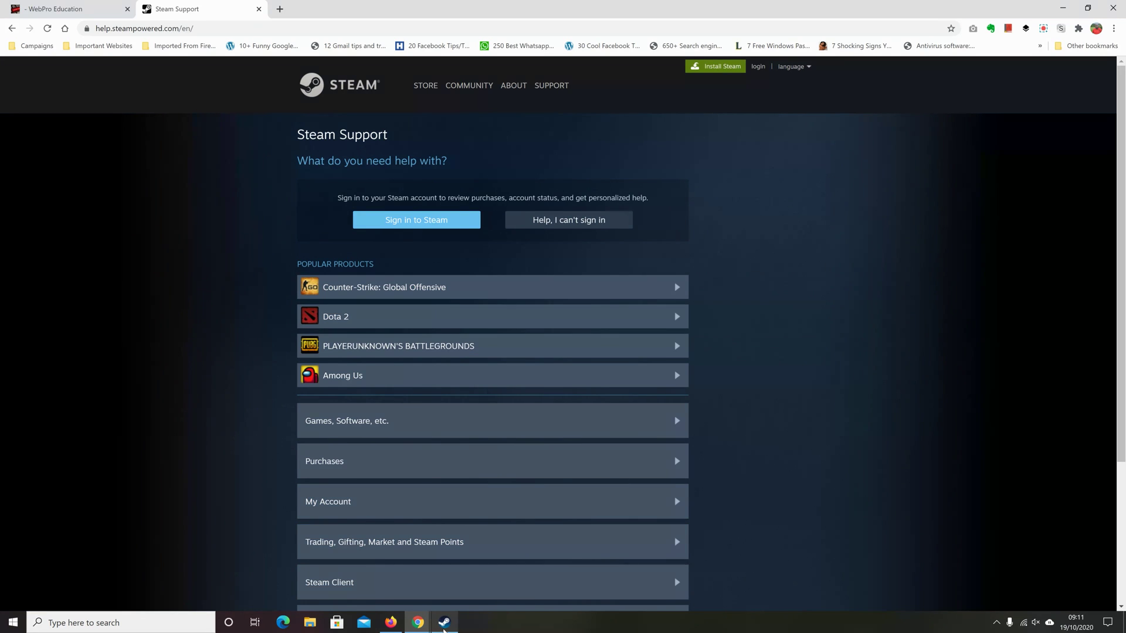
pyautogui.click(445, 622)
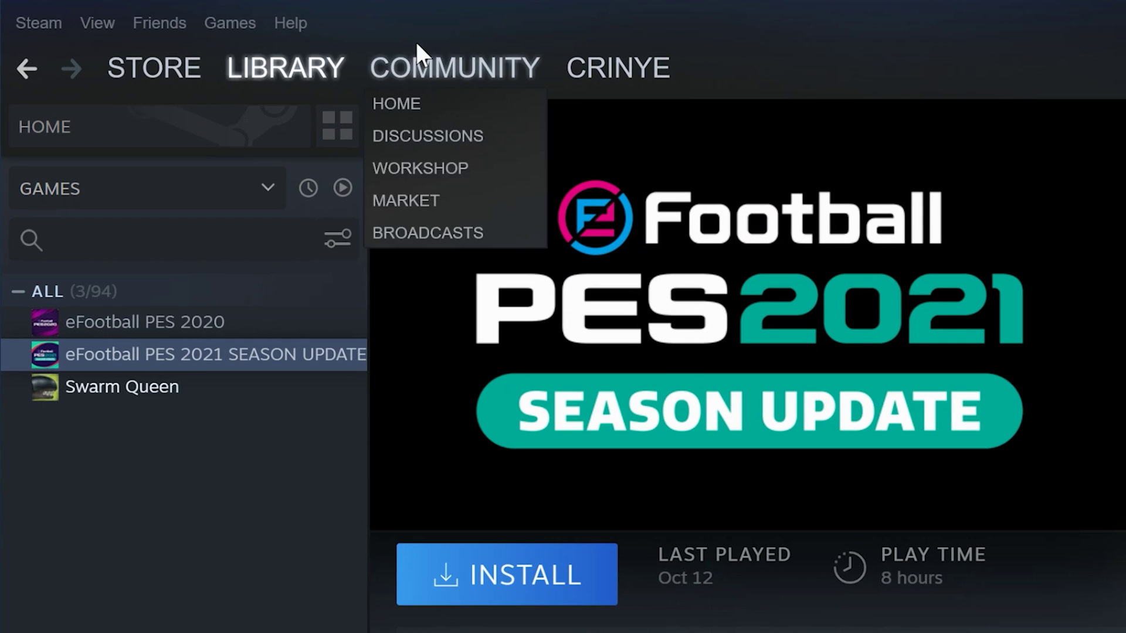
pyautogui.click(291, 23)
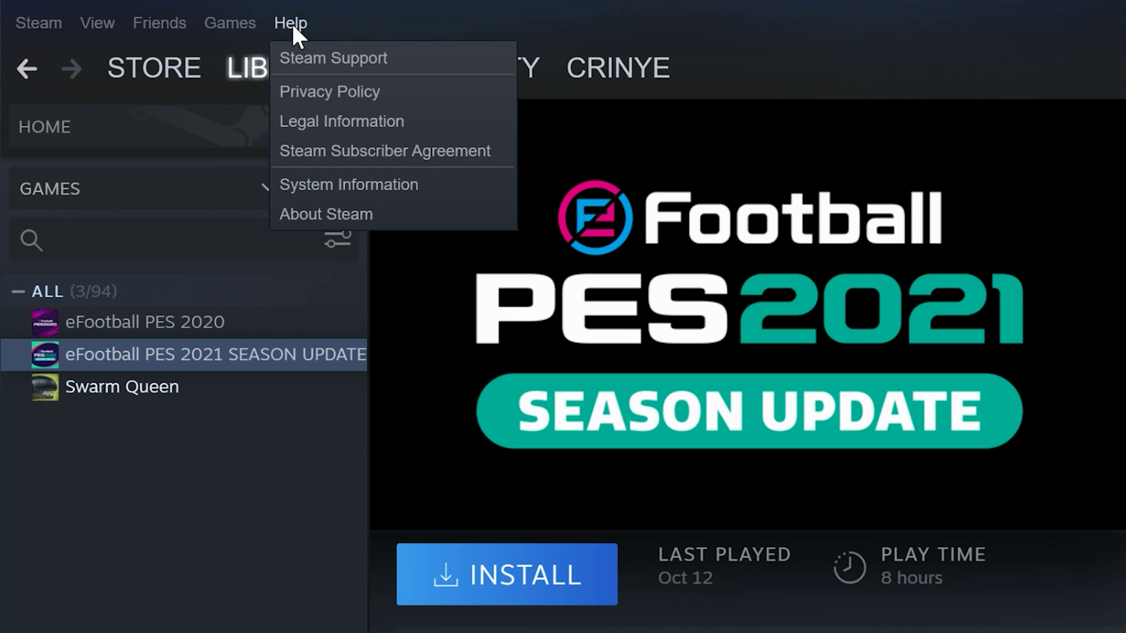
pyautogui.click(387, 61)
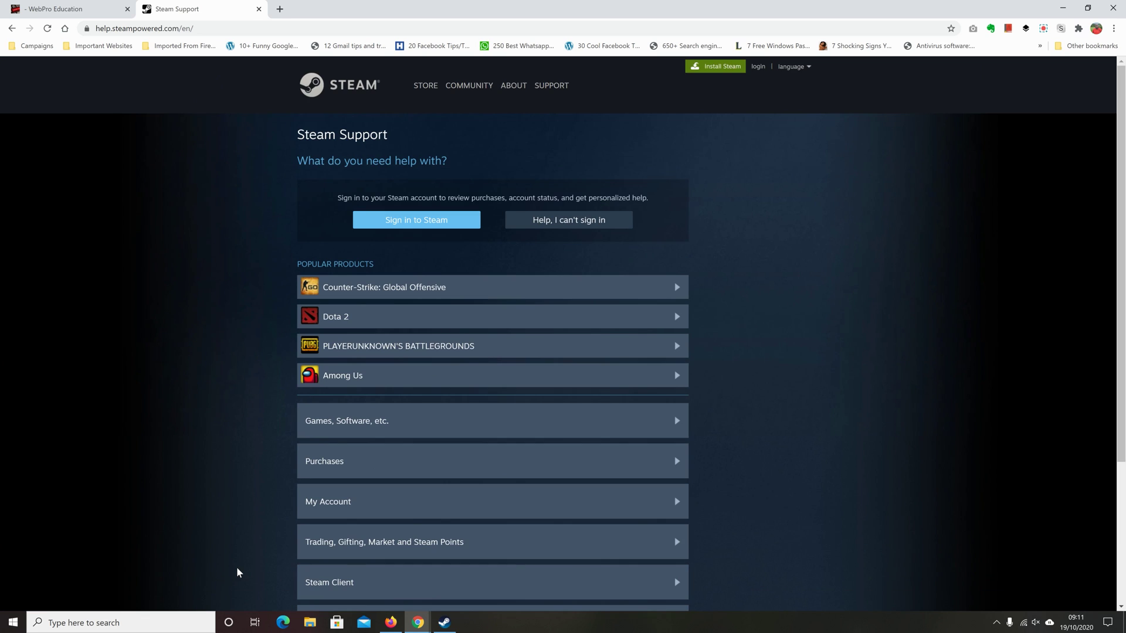
# Step: Sign in to Steam Support in Chrome with the saved login, then return to the Steam client
pyautogui.scroll(-1, 237, 522)
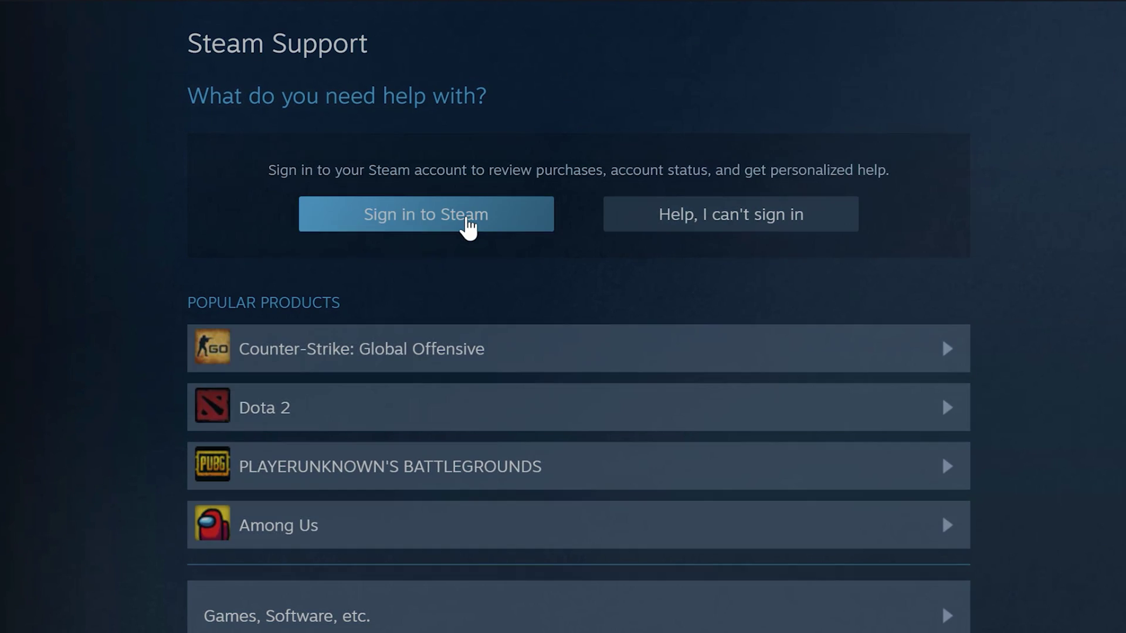
pyautogui.click(469, 225)
pyautogui.click(440, 315)
pyautogui.click(411, 402)
pyautogui.press('Return')
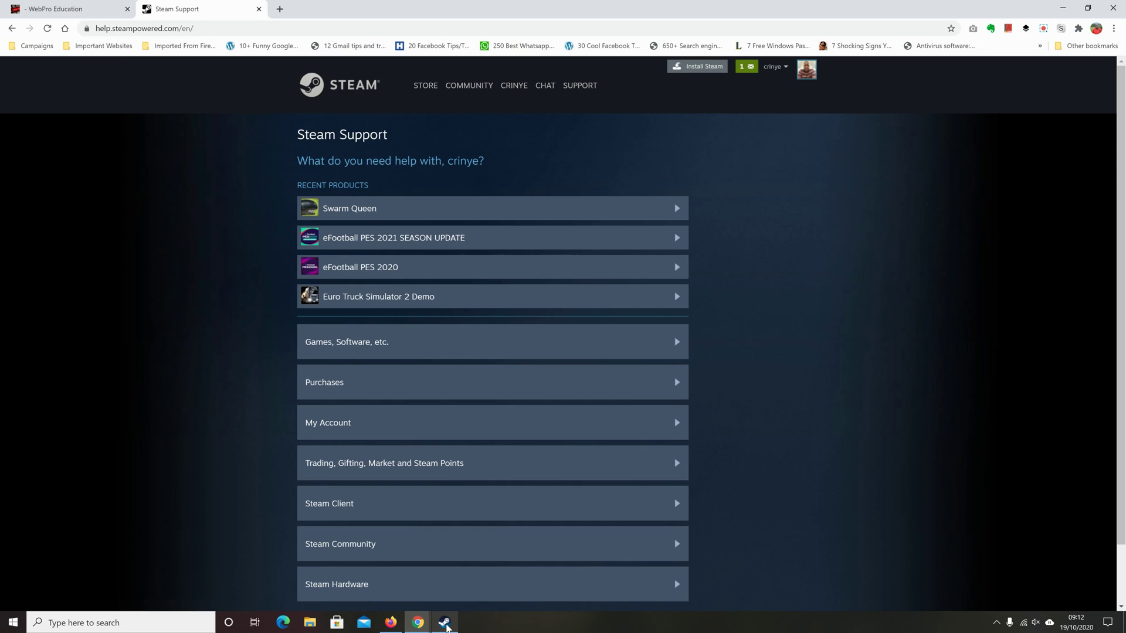
pyautogui.click(444, 623)
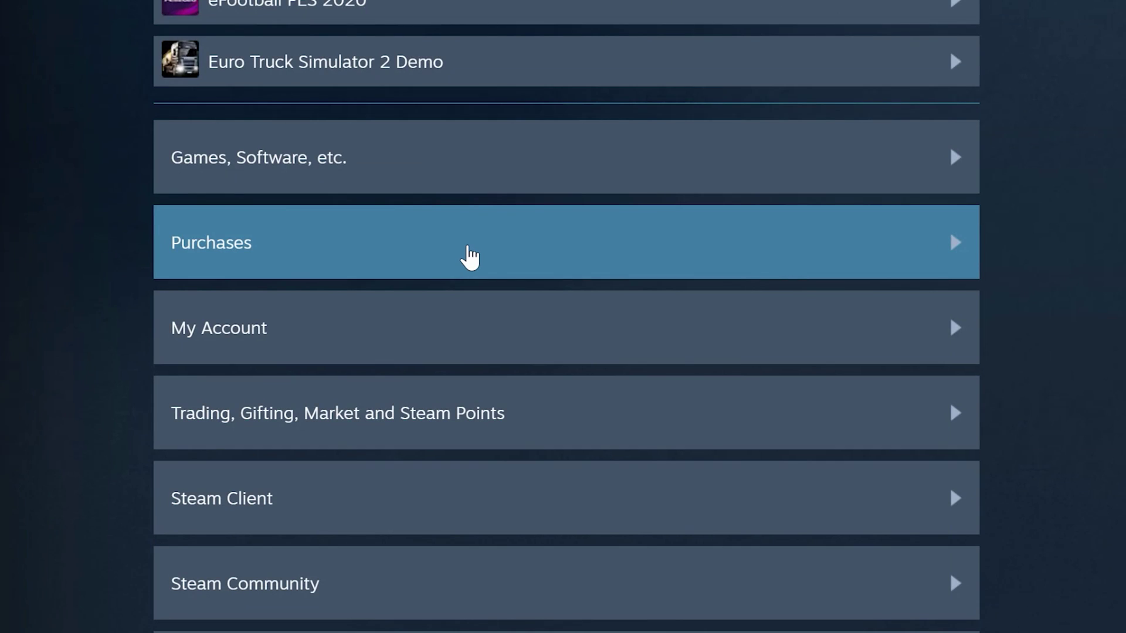
# Step: Under Purchases, select the Oct 19 Swarm Queen purchase for $7.49 USD
pyautogui.click(469, 258)
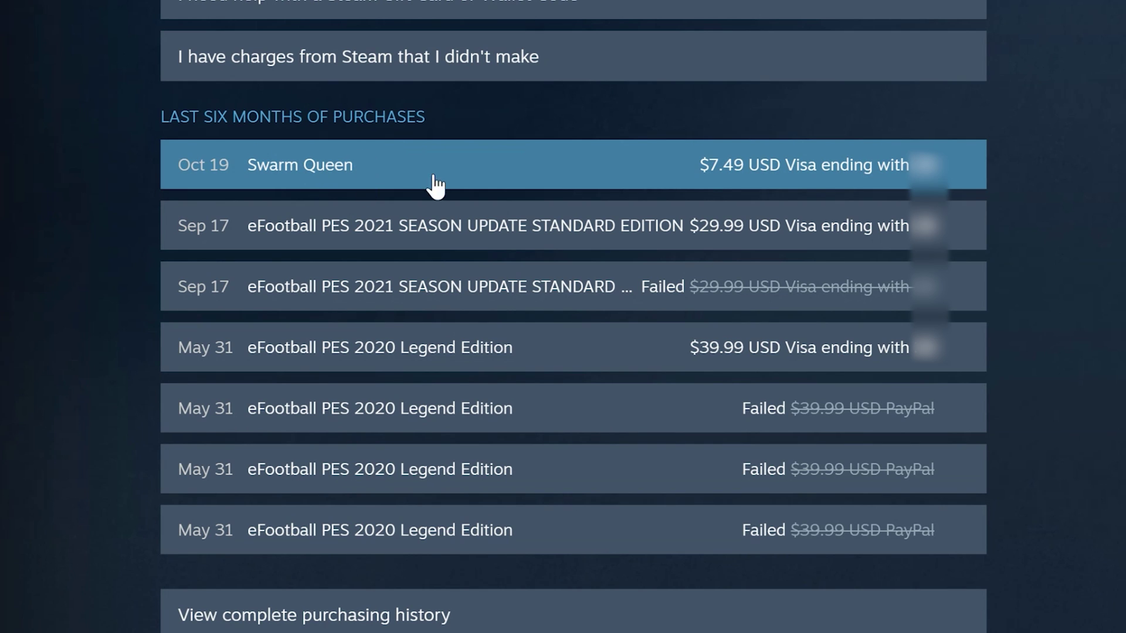
pyautogui.click(537, 181)
pyautogui.scroll(3, 126, 156)
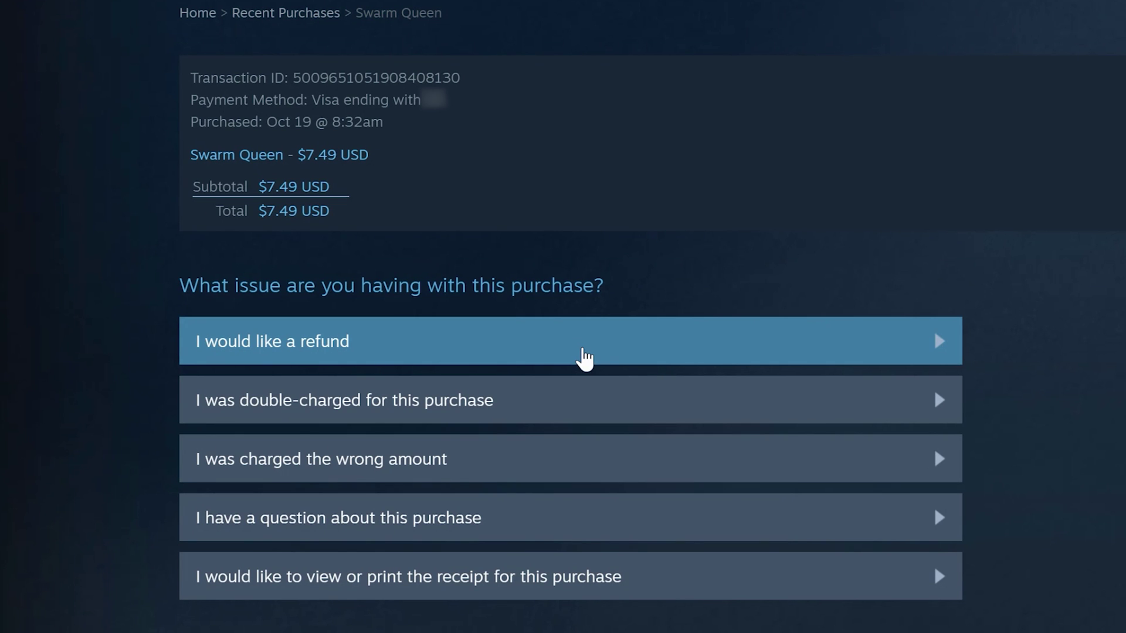
# Step: Choose 'I would like a refund', then 'I'd like to request a refund' for Swarm Queen
pyautogui.click(583, 352)
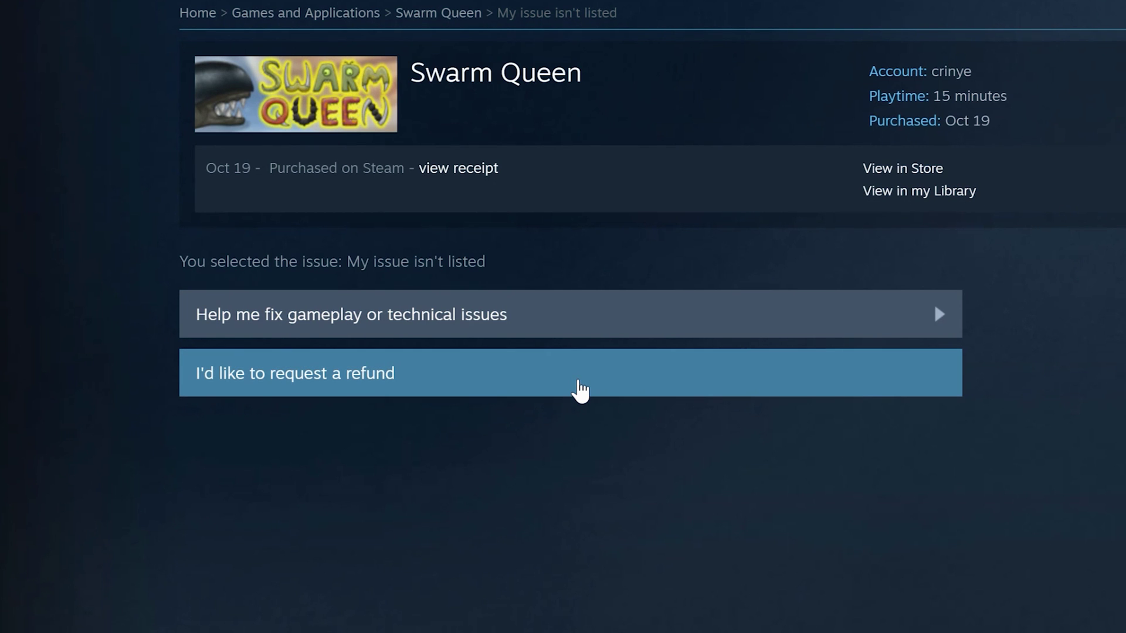
pyautogui.click(580, 390)
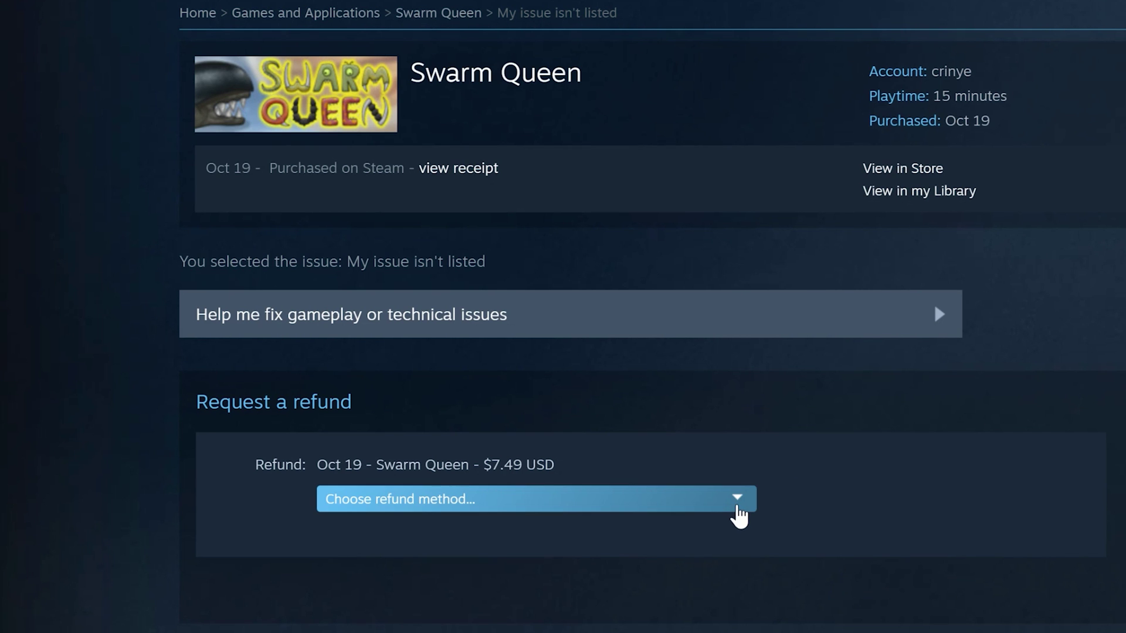
# Step: Set the refund method to Refund to my Steam Wallet, after briefly choosing the Visa card
pyautogui.click(740, 503)
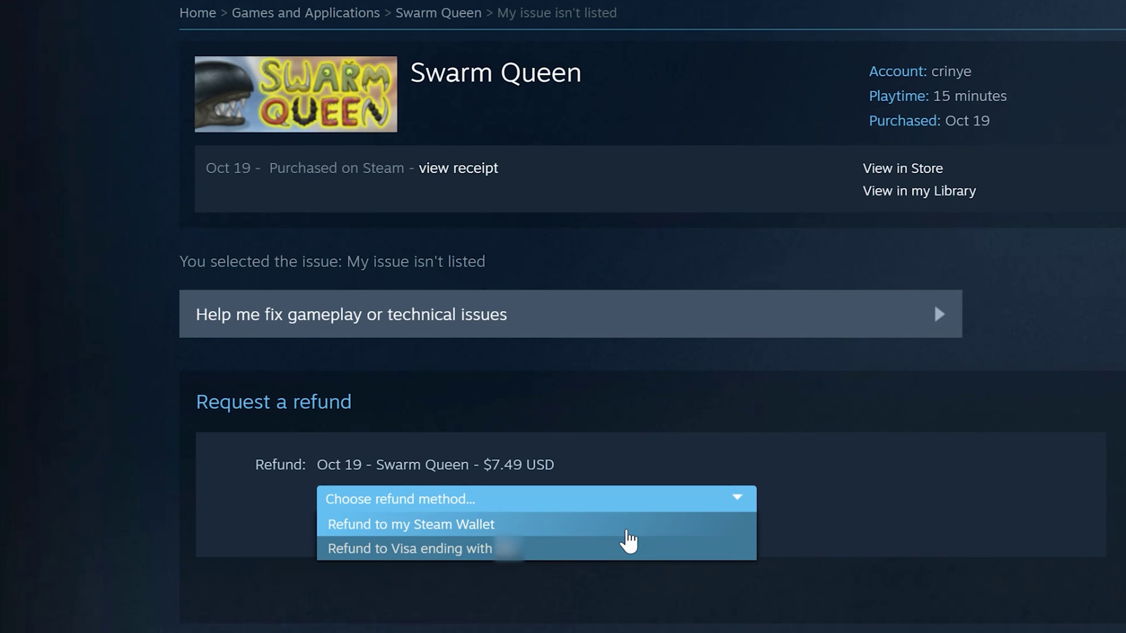
pyautogui.click(626, 530)
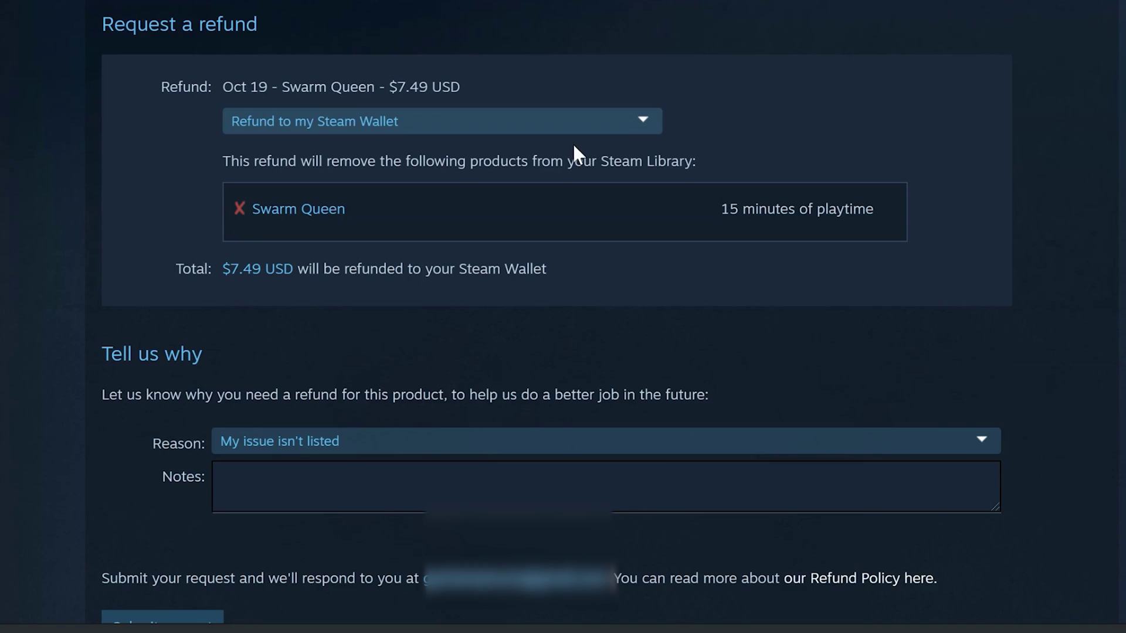
pyautogui.click(655, 123)
pyautogui.click(532, 172)
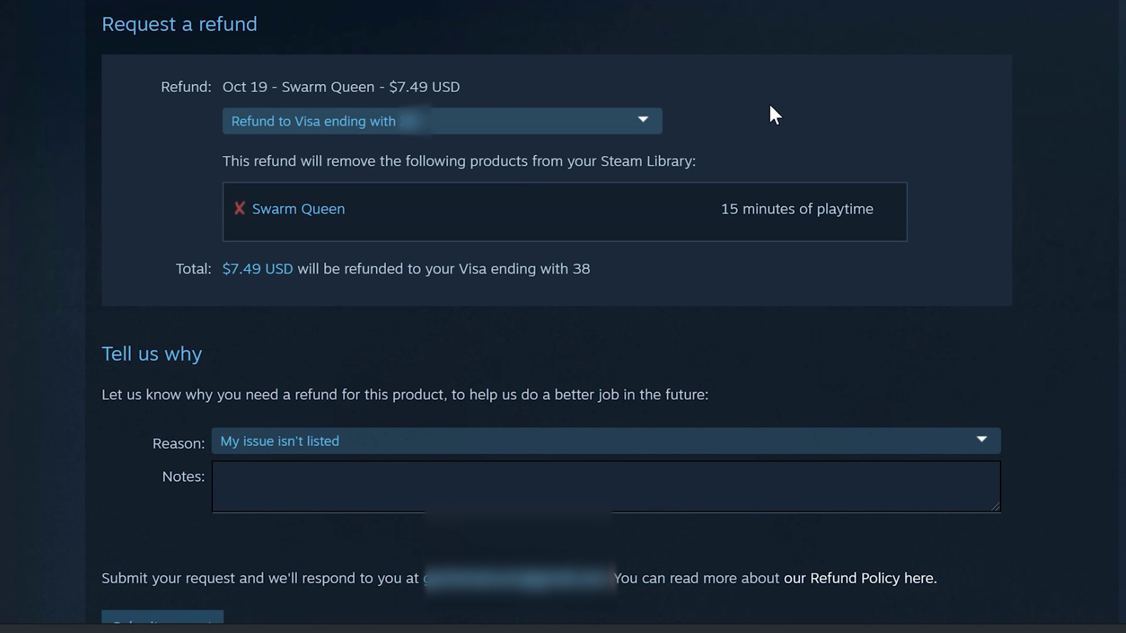
pyautogui.click(647, 130)
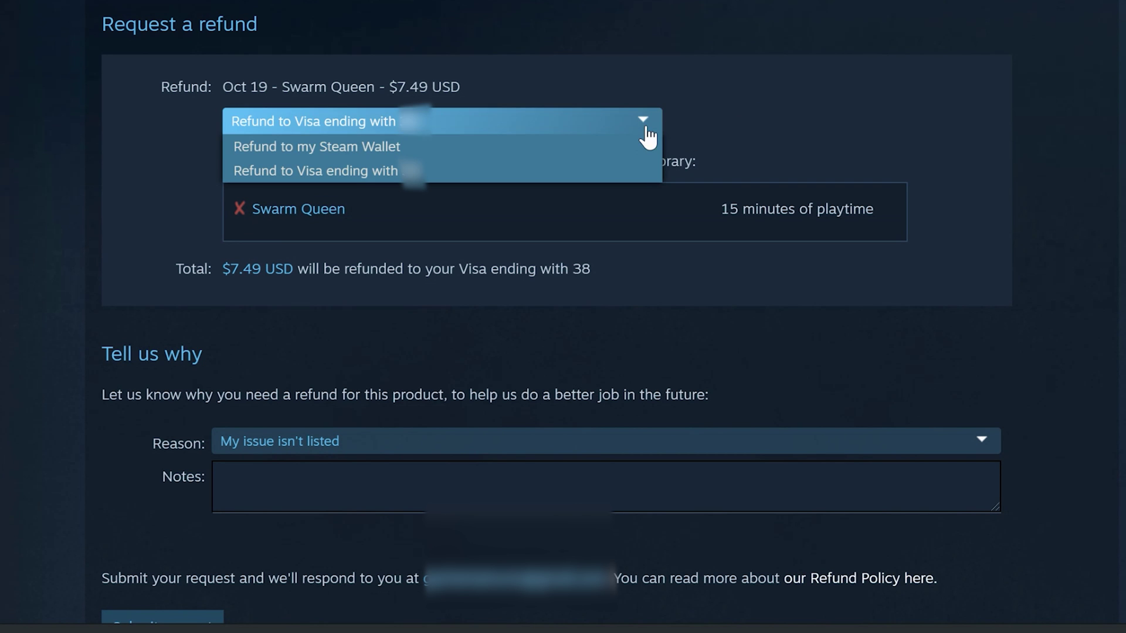
pyautogui.click(610, 148)
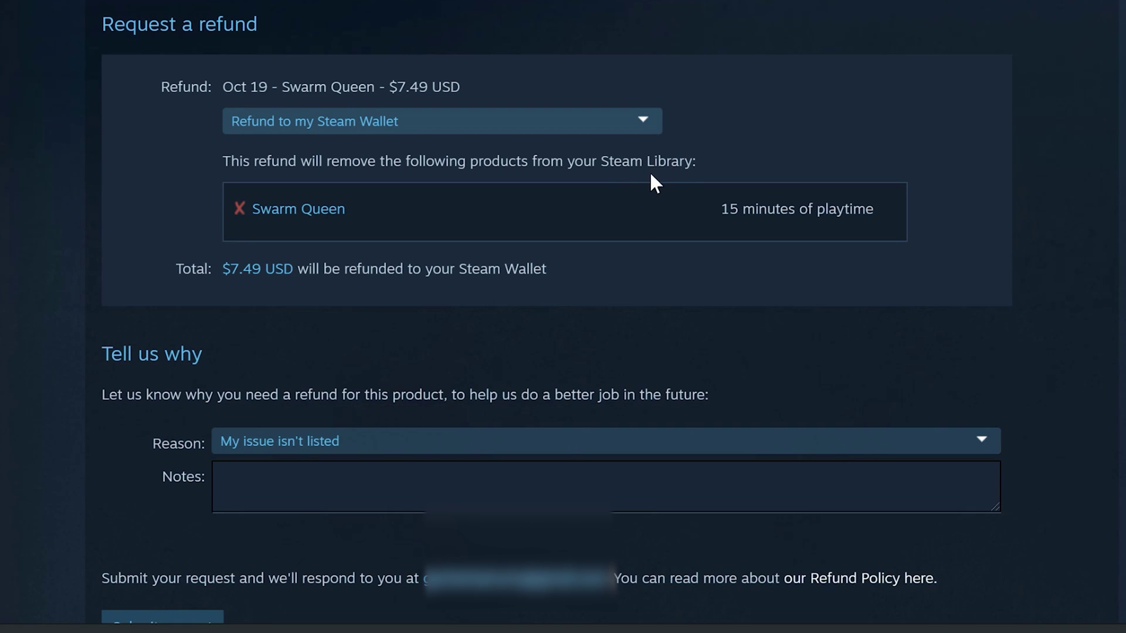
pyautogui.scroll(-1, 584, 246)
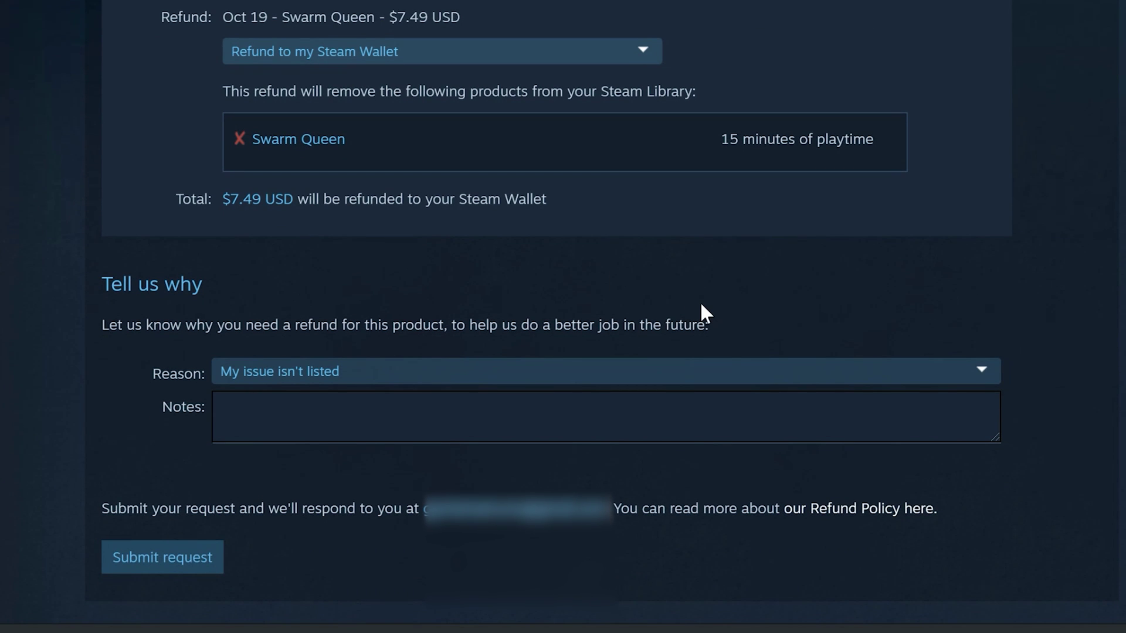
# Step: Add the note 'It's not the game I thought it was.' and submit the refund request
pyautogui.click(661, 419)
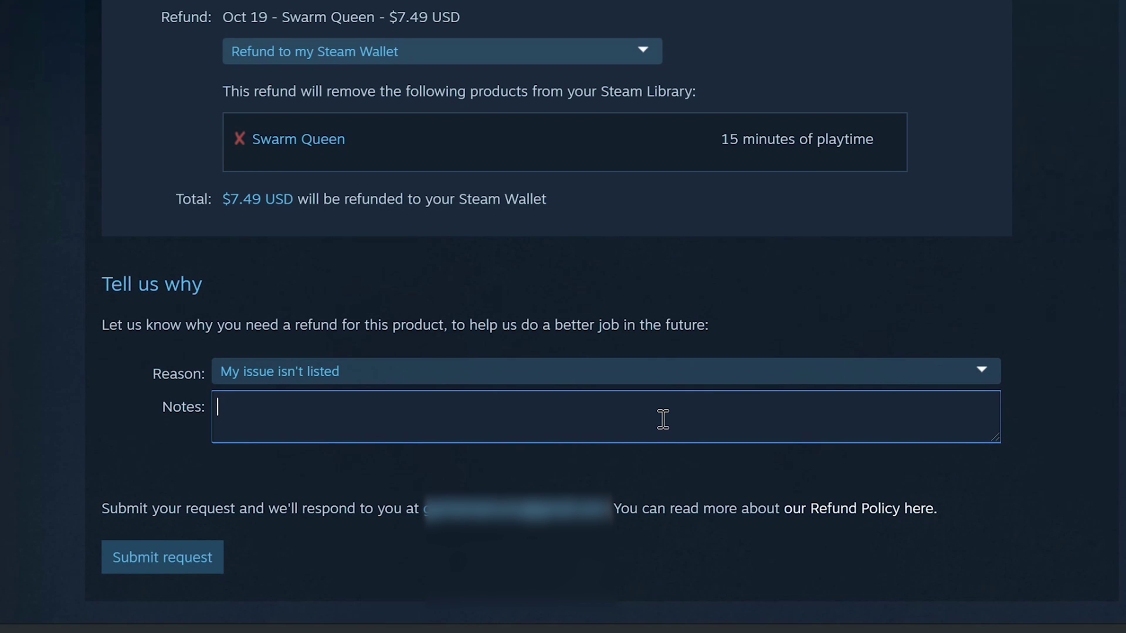
pyautogui.write("It's not the game I thought it was.")
pyautogui.click(159, 564)
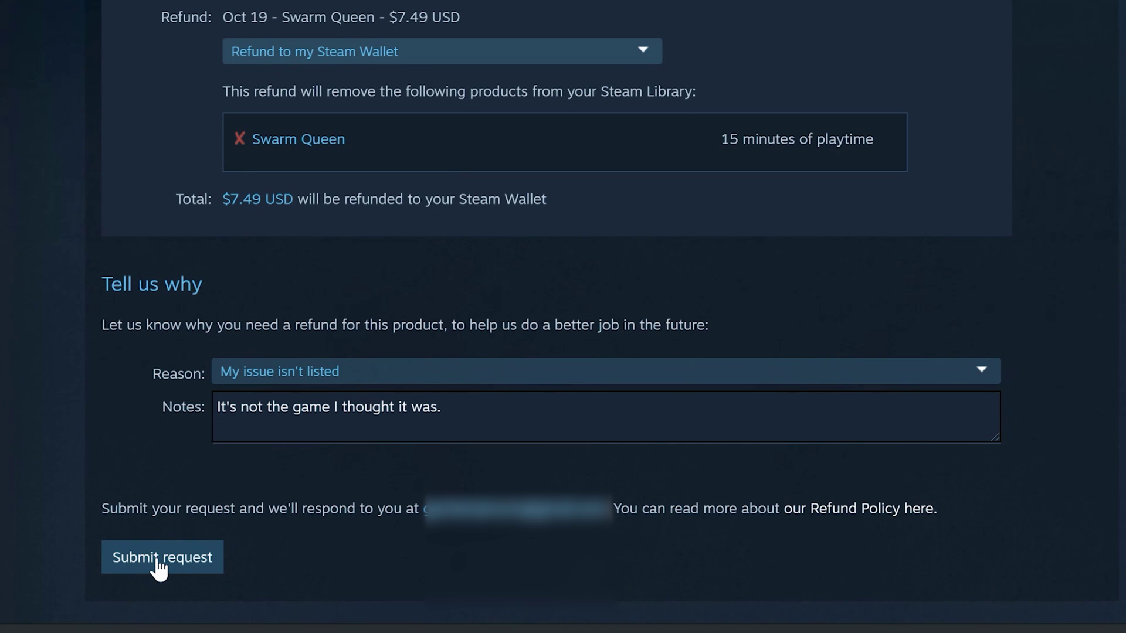